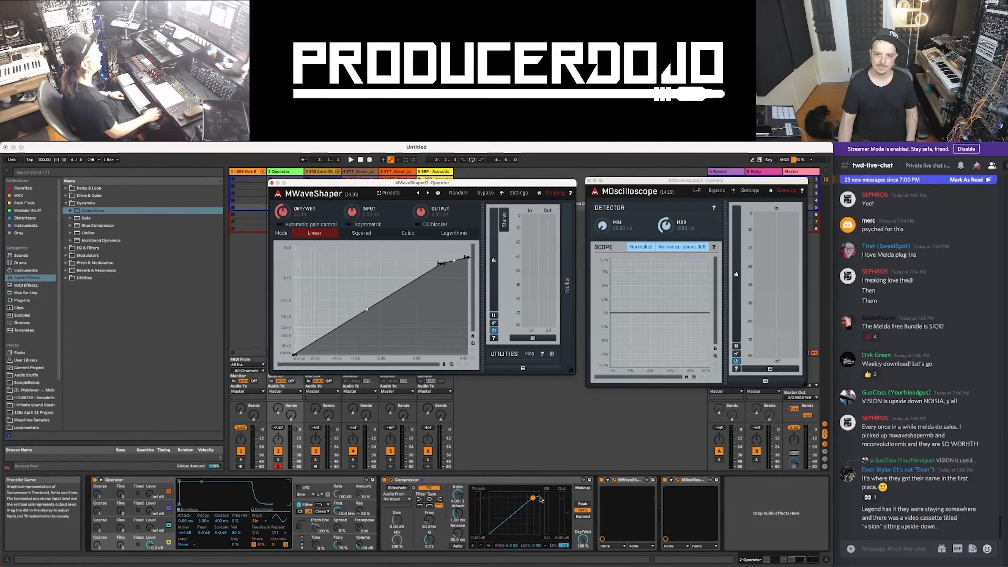
Adjust the threshold point on the Compressor's transfer curve and the knee on MWaveShaper's curve, undoing the last threshold change
drag(483, 498, 482, 502)
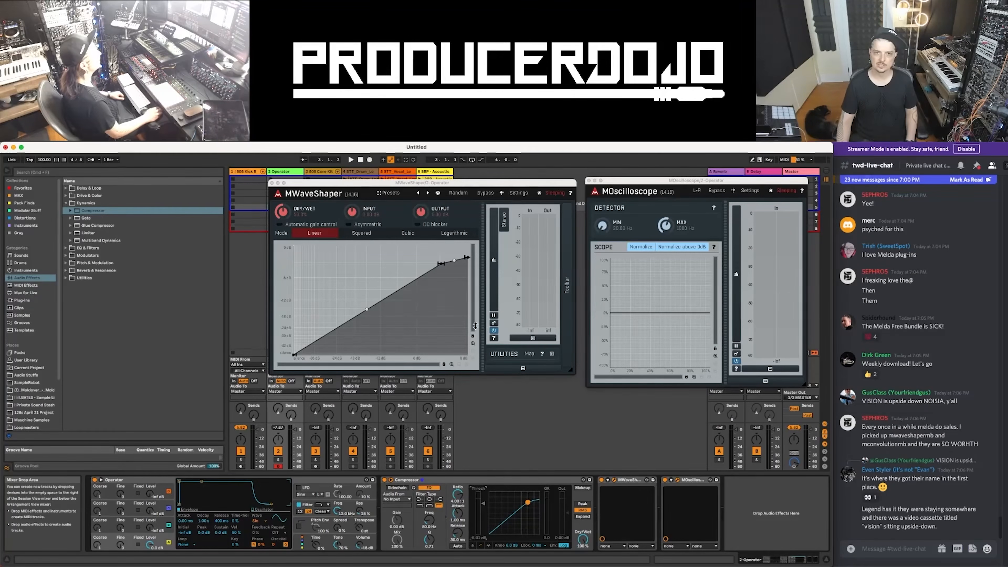
drag(440, 262, 438, 264)
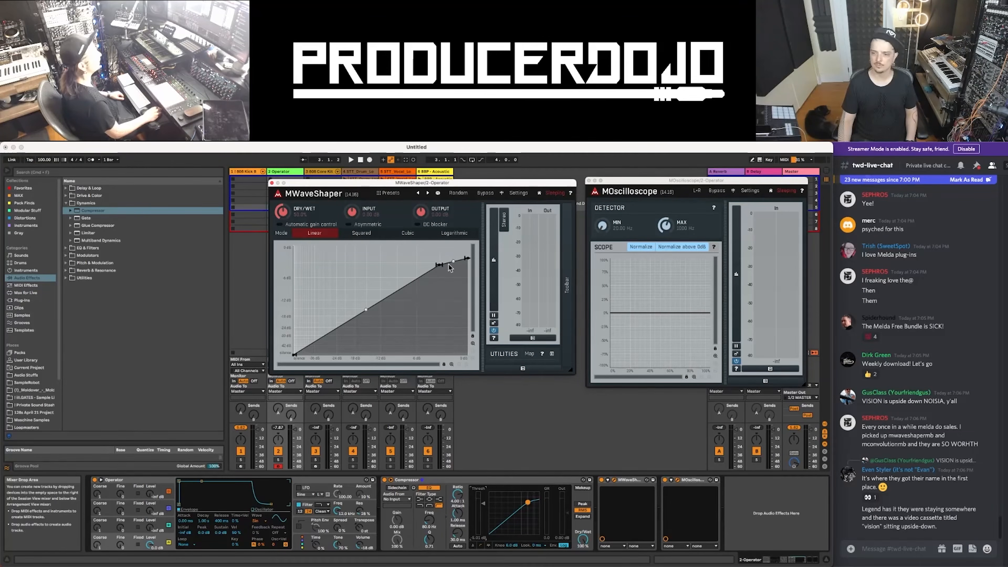
drag(442, 269, 468, 257)
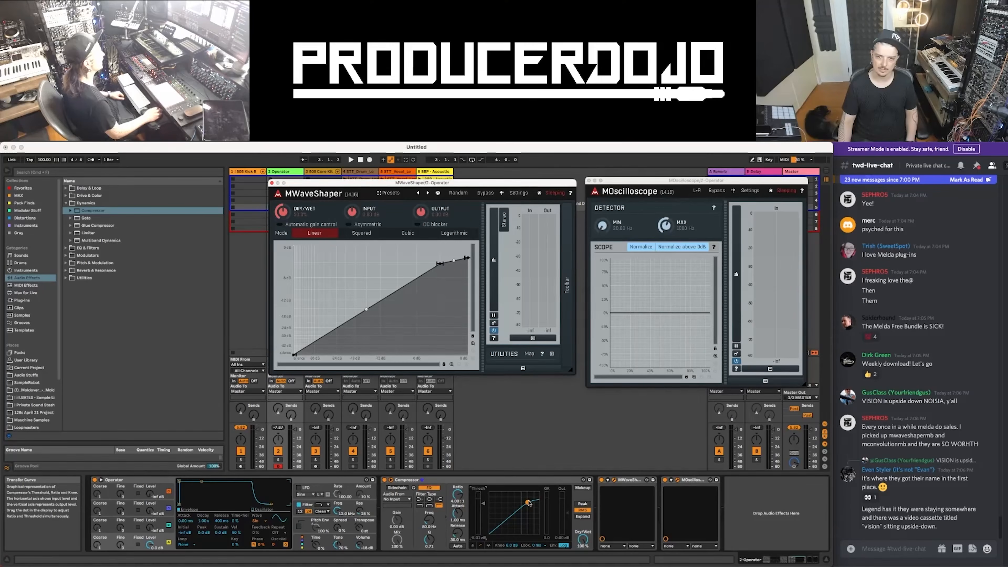
drag(526, 503, 525, 505)
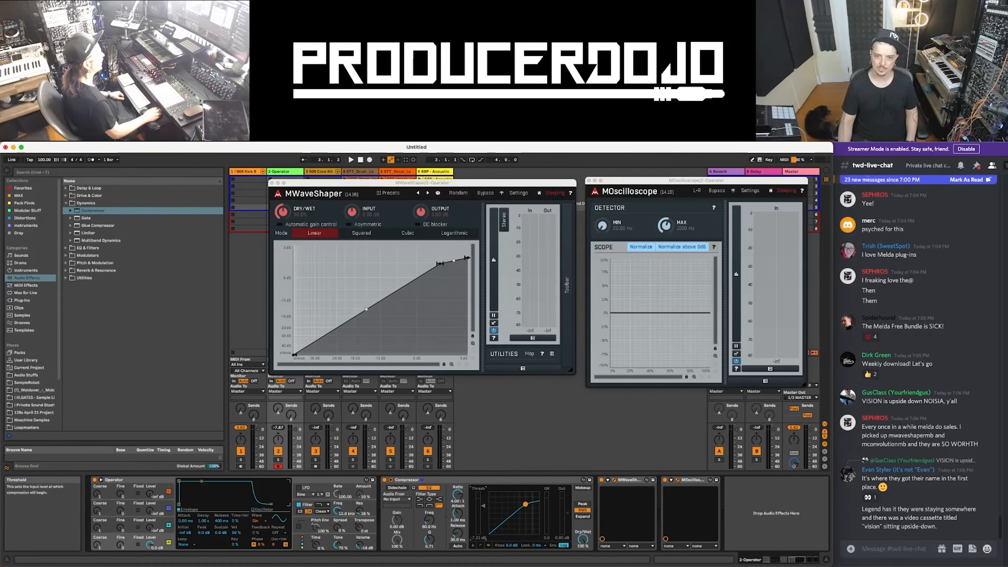
key(super+z)
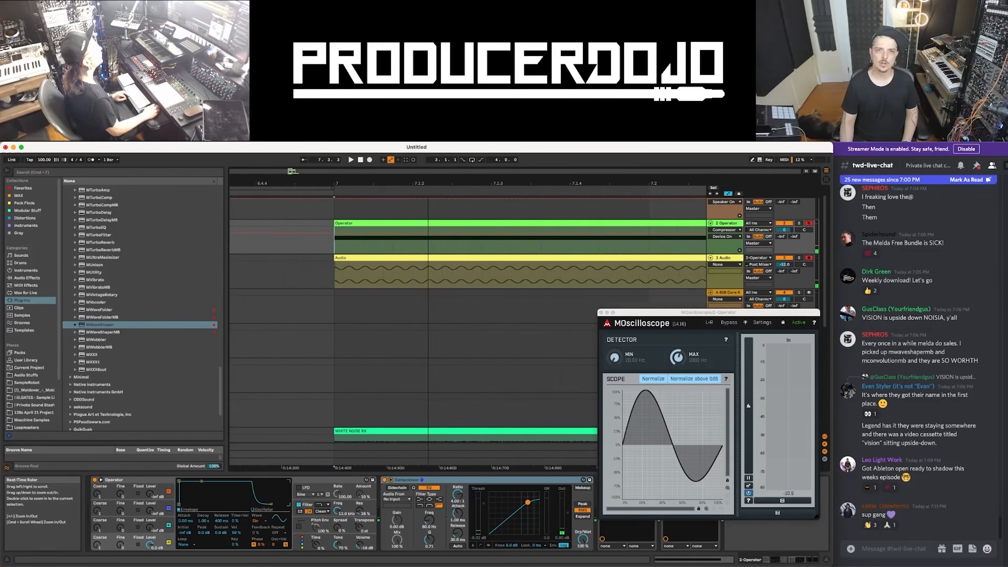
Increase the height of the 3 Audio track and select about one cycle of its sine waveform
mouse_move(428, 183)
mouse_down()
mouse_move(428, 199)
mouse_move(429, 182)
mouse_up()
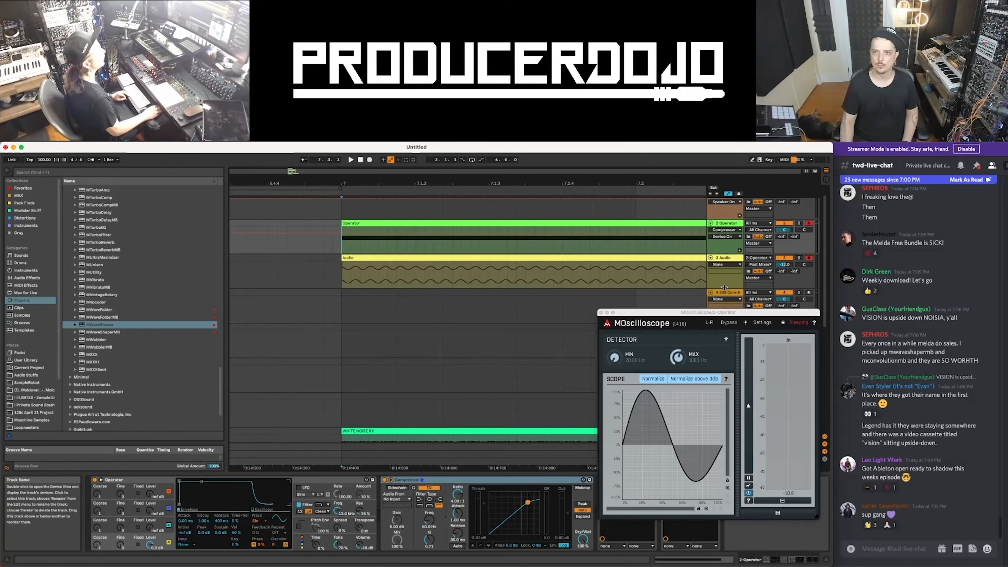
drag(724, 287, 724, 382)
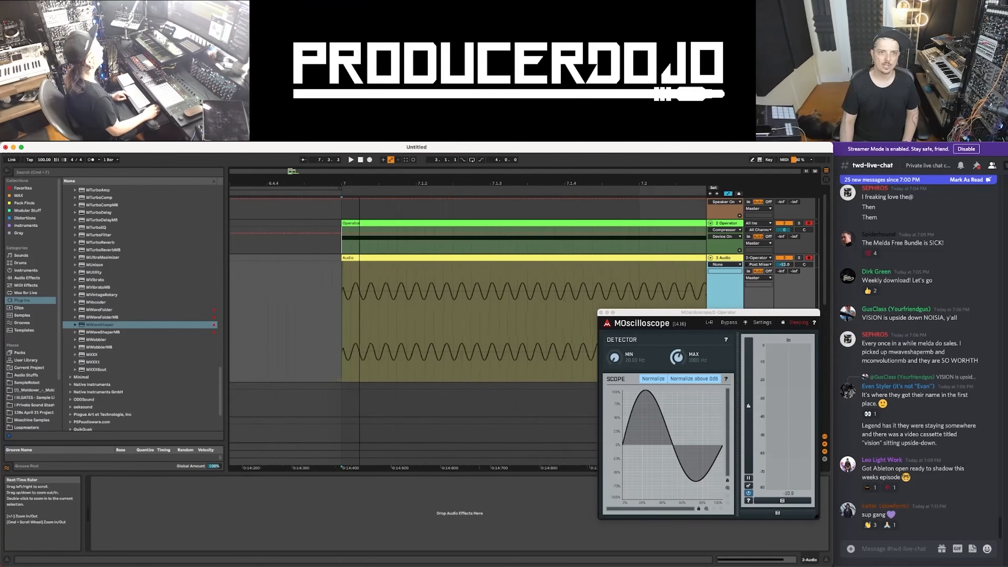
drag(359, 184, 359, 201)
drag(362, 287, 394, 285)
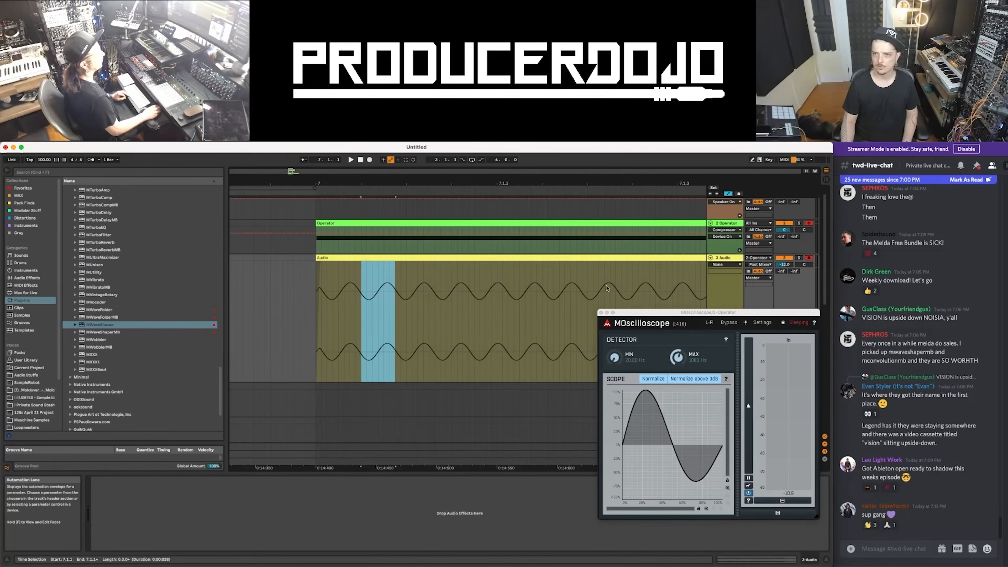
Examine the individual cycles of the recorded sine wave on the 3 Audio track, close up and in overview
scroll(630, 289, down, 10)
scroll(341, 286, left, 2)
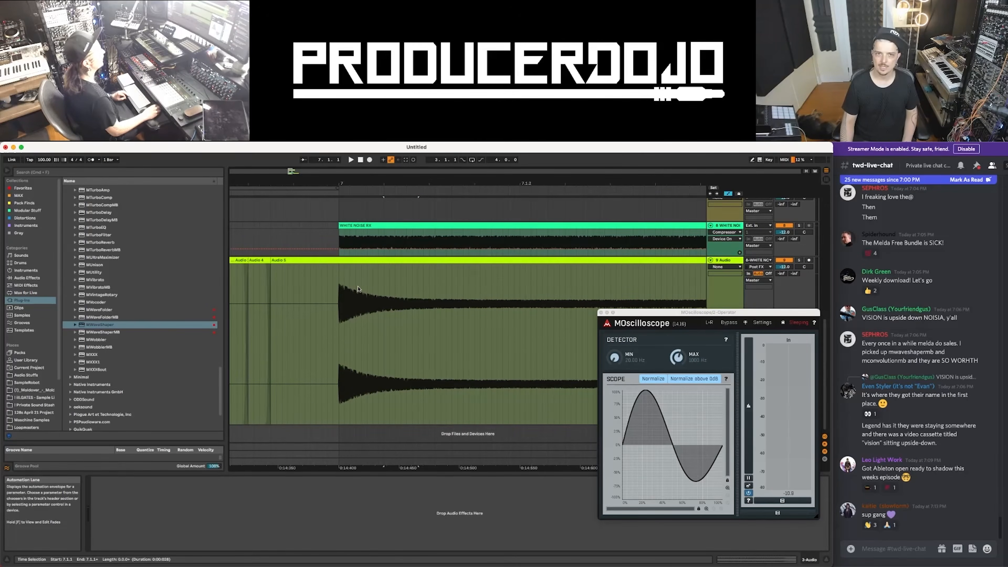
scroll(357, 296, up, 10)
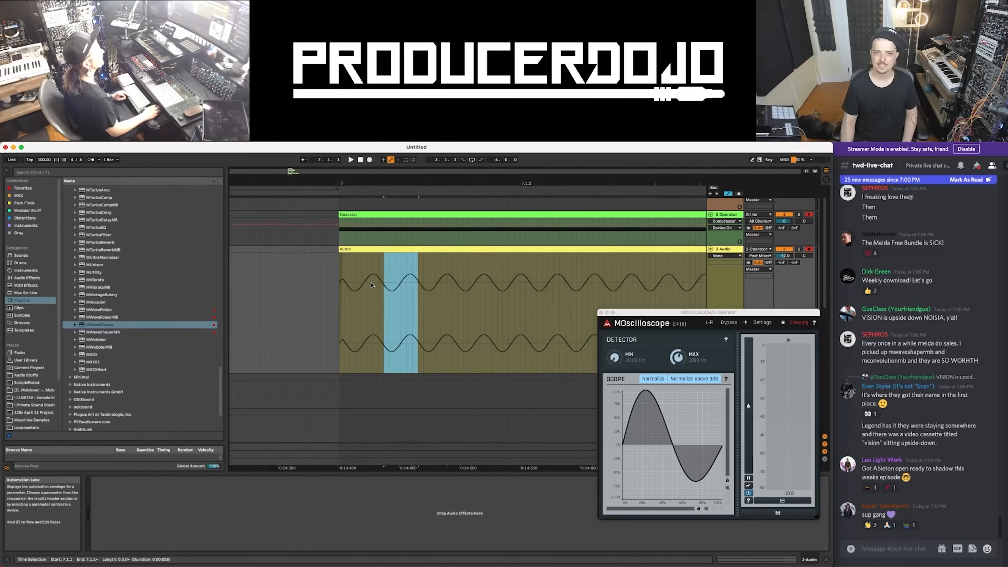
drag(413, 183, 485, 218)
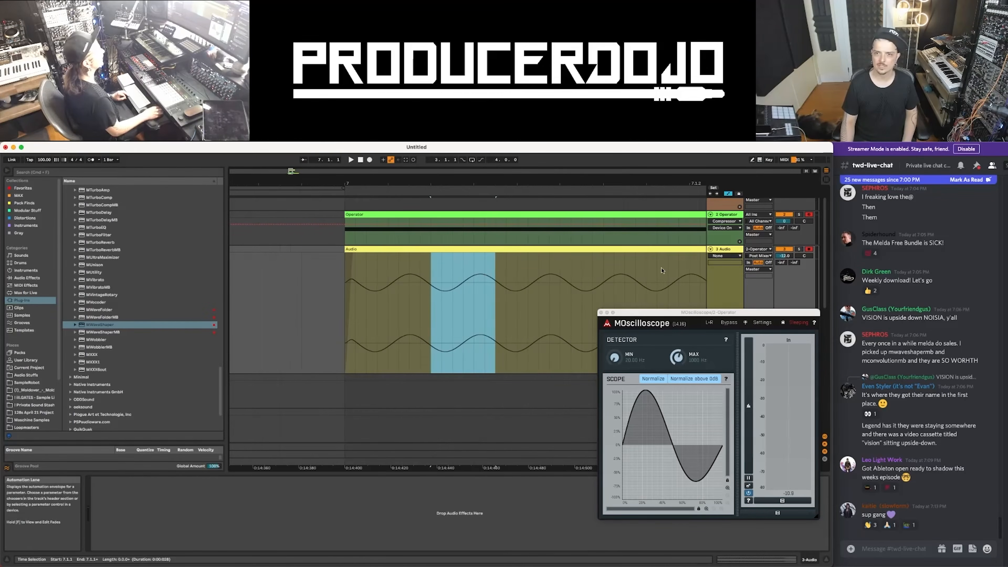
click(465, 284)
drag(464, 184, 465, 206)
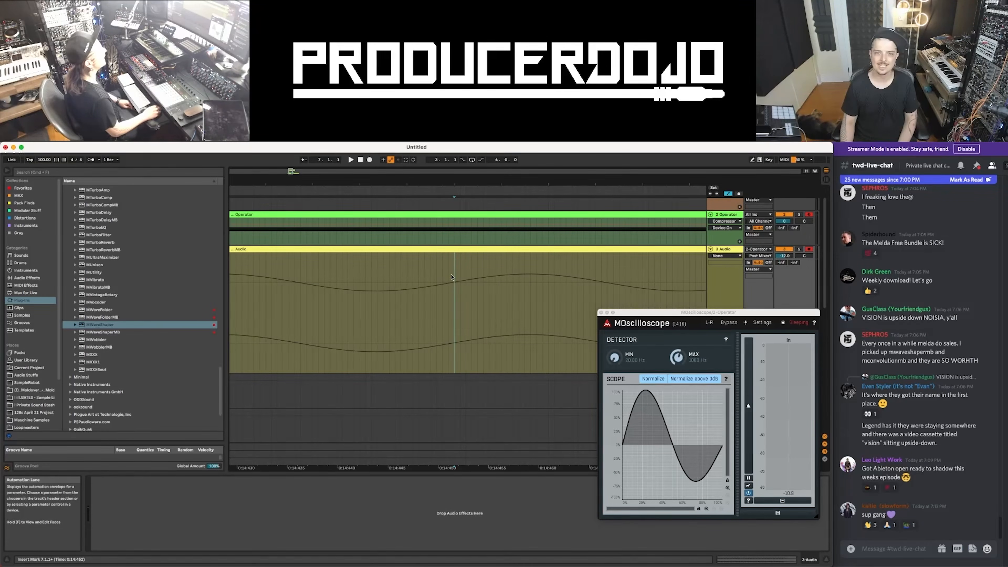
drag(444, 184, 444, 152)
scroll(542, 245, left, 2)
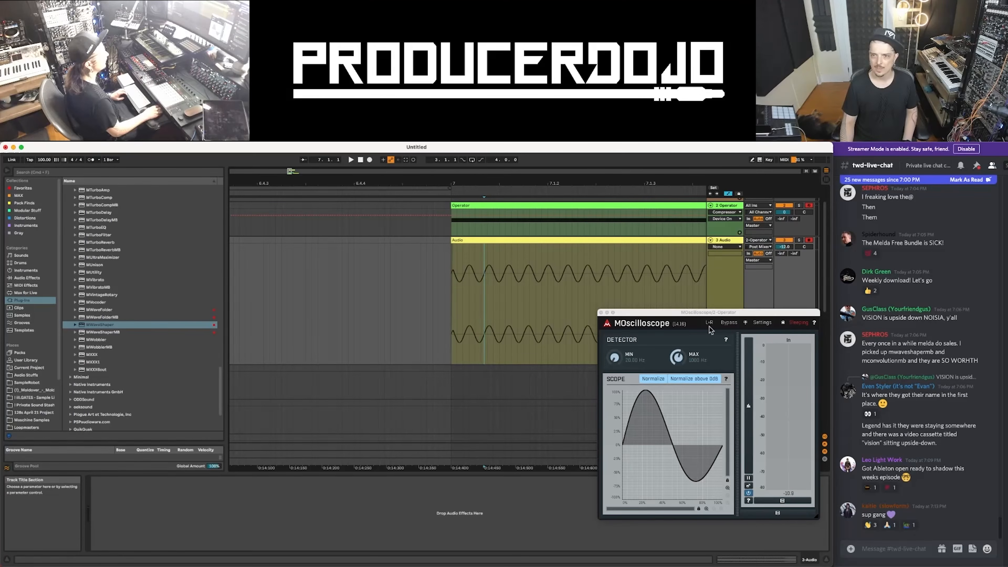
Show the 2 Operator track's devices, move the MOscilloscope window aside and open MWaveShaper
click(726, 206)
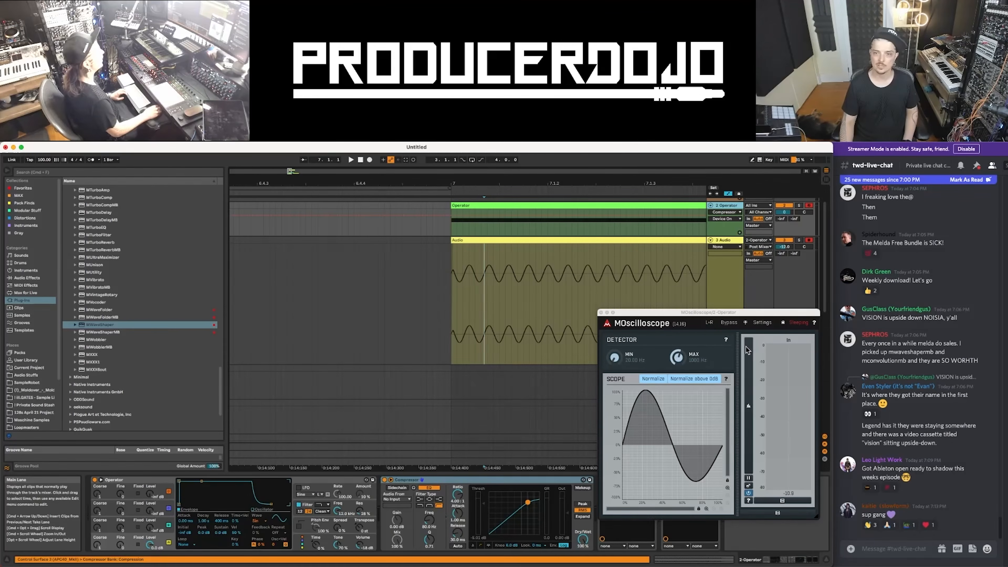
drag(680, 316, 836, 300)
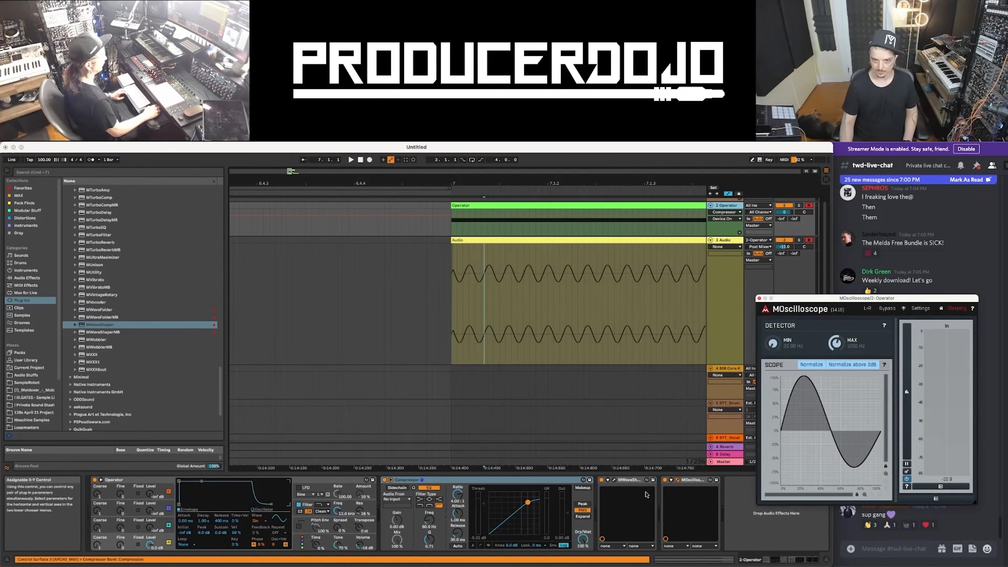
click(613, 480)
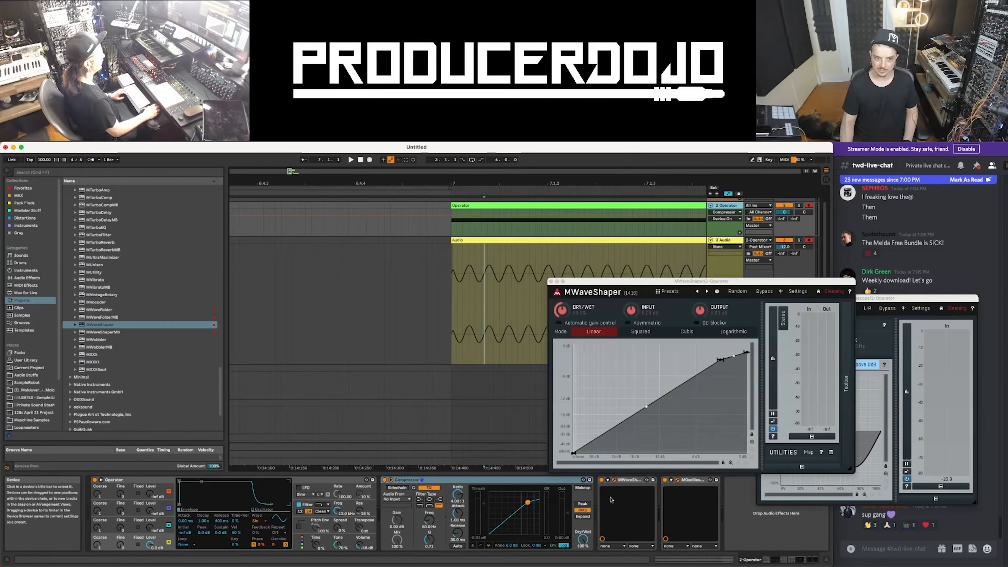
Delete the Compressor from the 2 Operator track and arrange the MWaveShaper and MOscilloscope windows so both are fully visible
click(443, 481)
key(Delete)
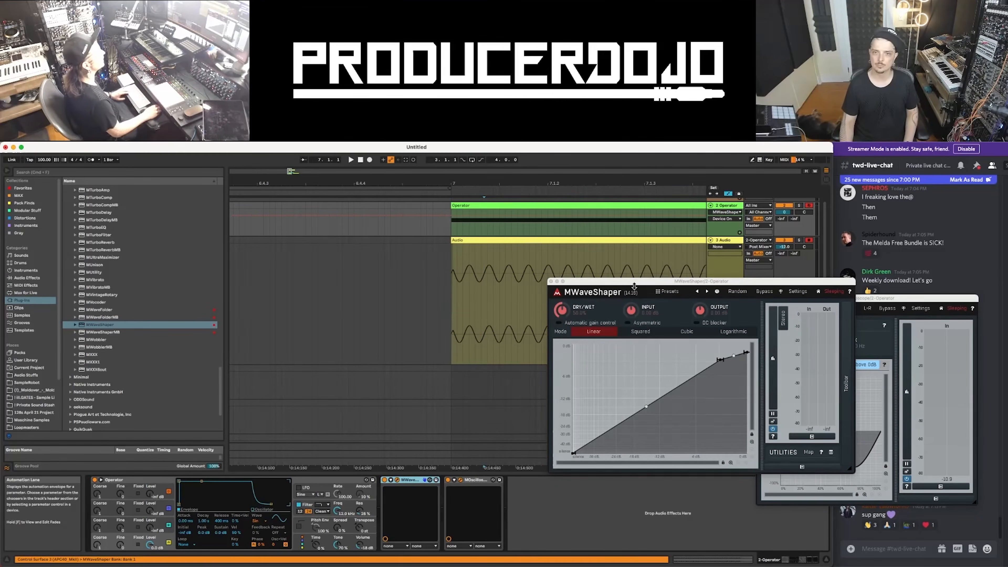
drag(634, 286, 237, 177)
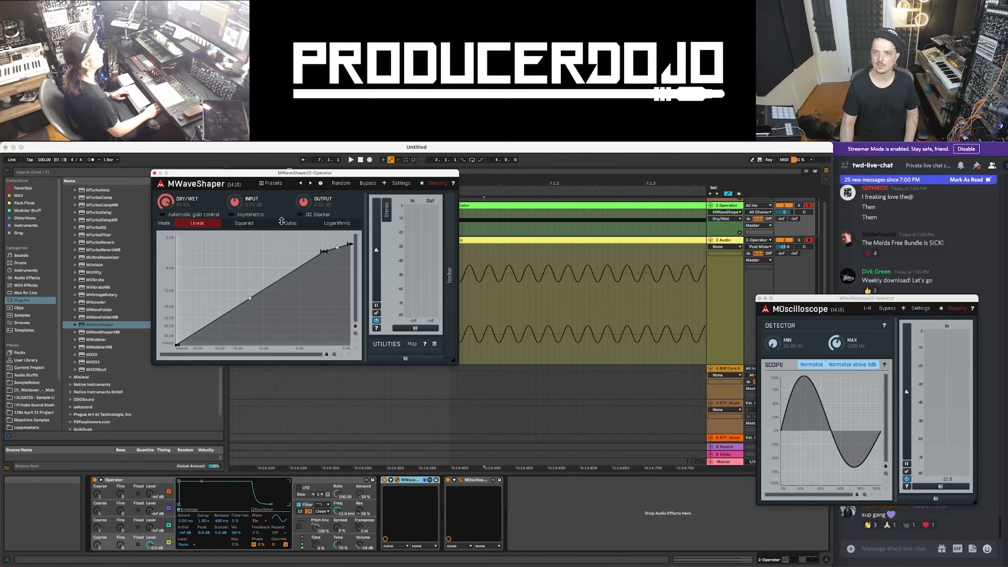
click(825, 344)
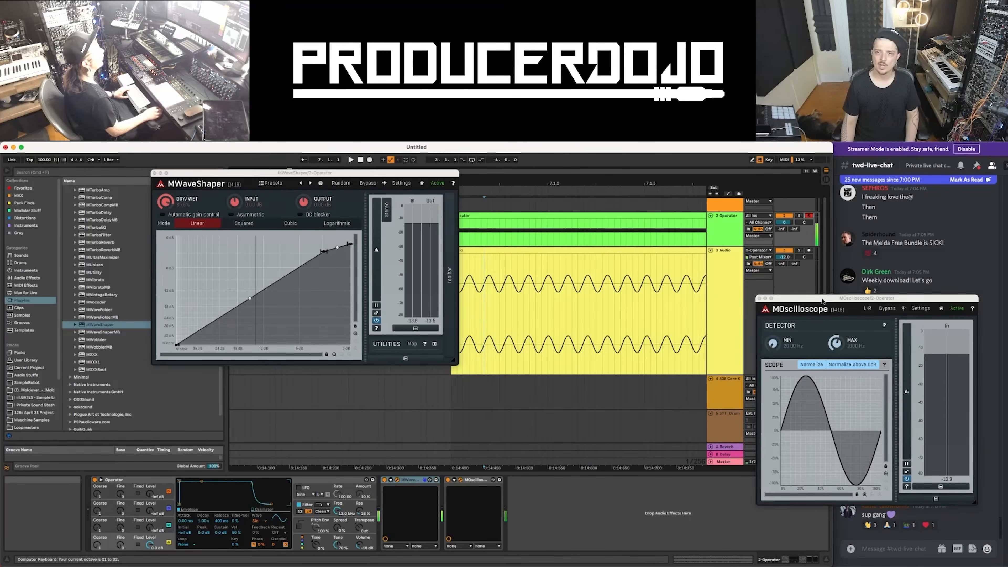
drag(822, 301, 725, 298)
Lower the knee and end point of the MWaveShaper curve, and adjust Operator's volume to drive the shaper harder
drag(324, 251, 293, 266)
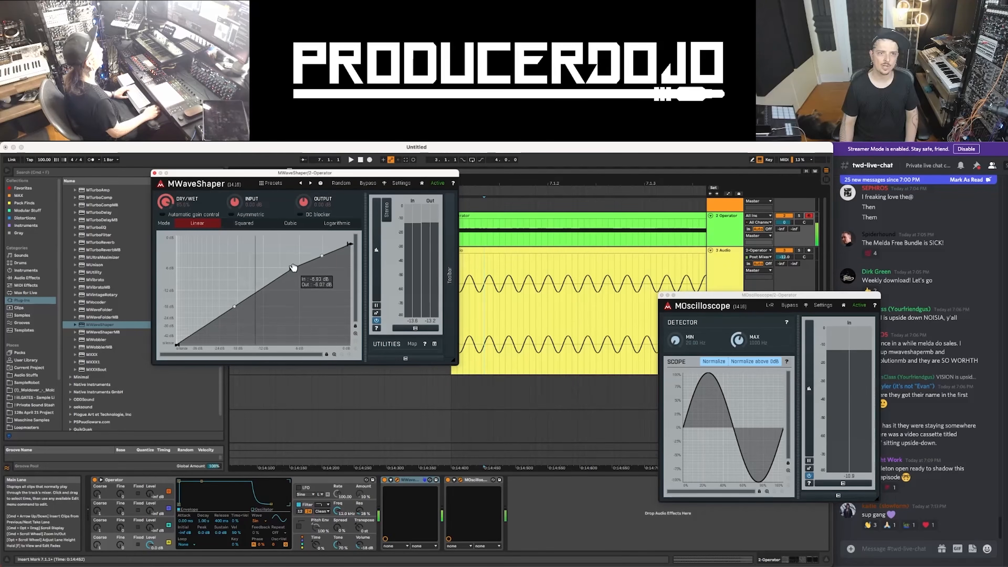
mouse_move(349, 244)
mouse_down()
mouse_move(346, 281)
mouse_move(349, 253)
mouse_up()
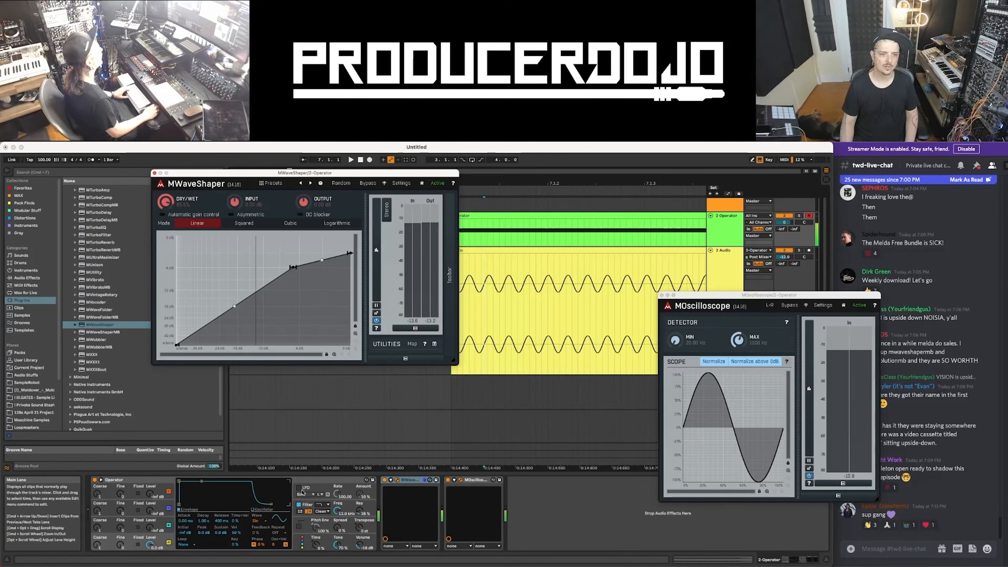
drag(359, 544, 359, 510)
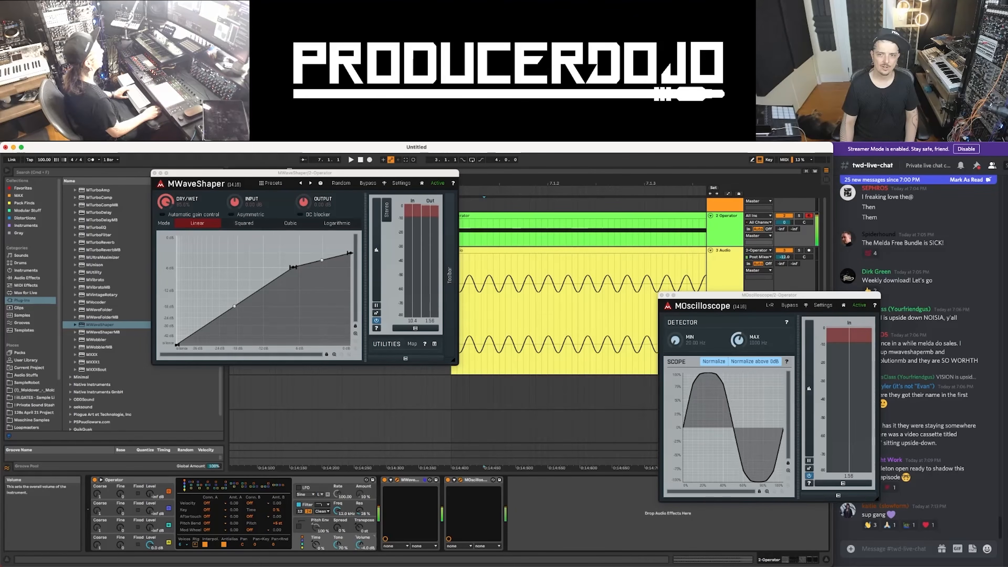
drag(359, 510, 359, 529)
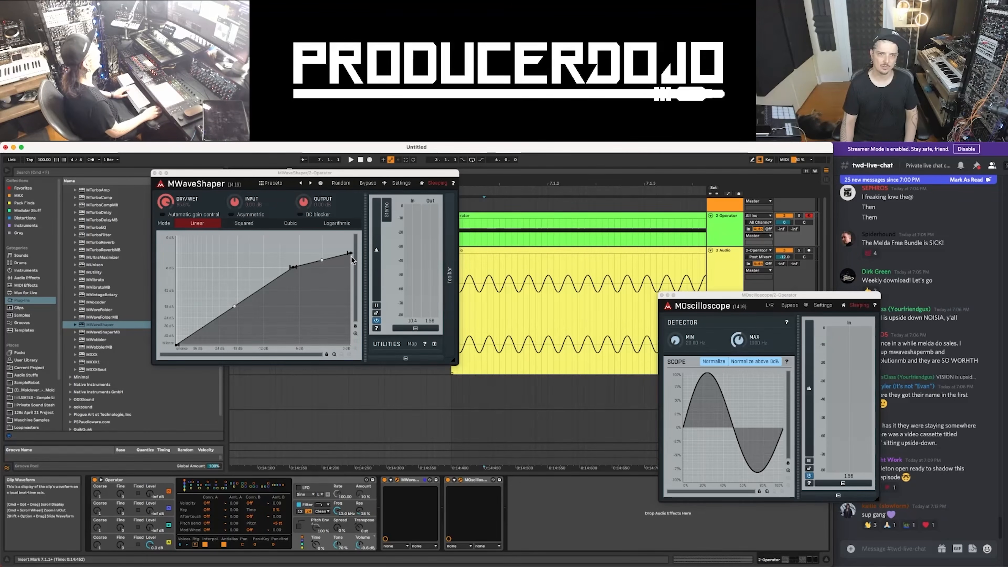
Switch MWaveShaper to Logarithmic mode and reshape its curve into a hard clip with a flat ceiling at 0 dB
click(321, 223)
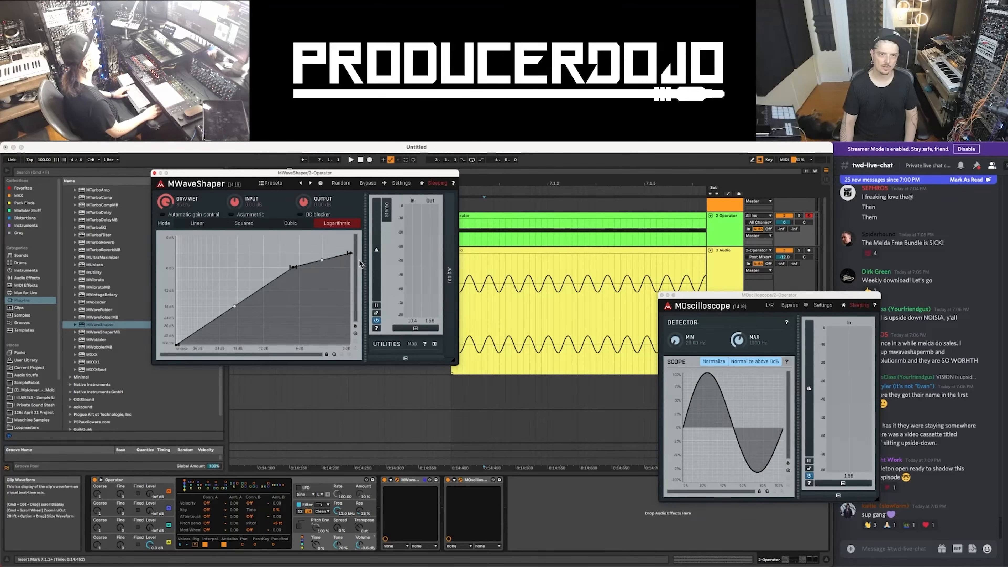
drag(351, 252, 351, 232)
drag(293, 267, 301, 229)
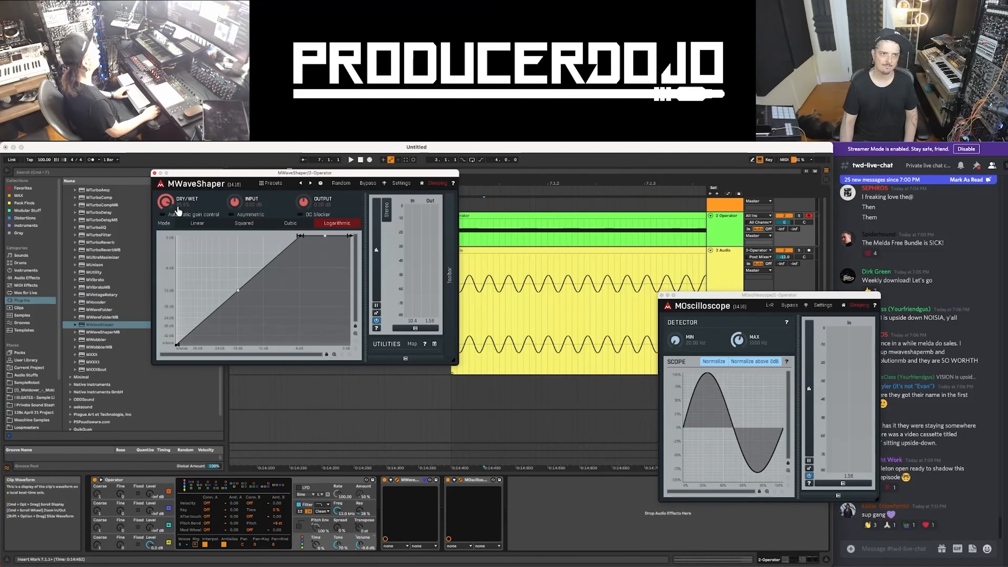
Play a note on the 2 Operator track while boosting MWaveShaper's input gain, and bring the gain back near 0 dB
click(724, 232)
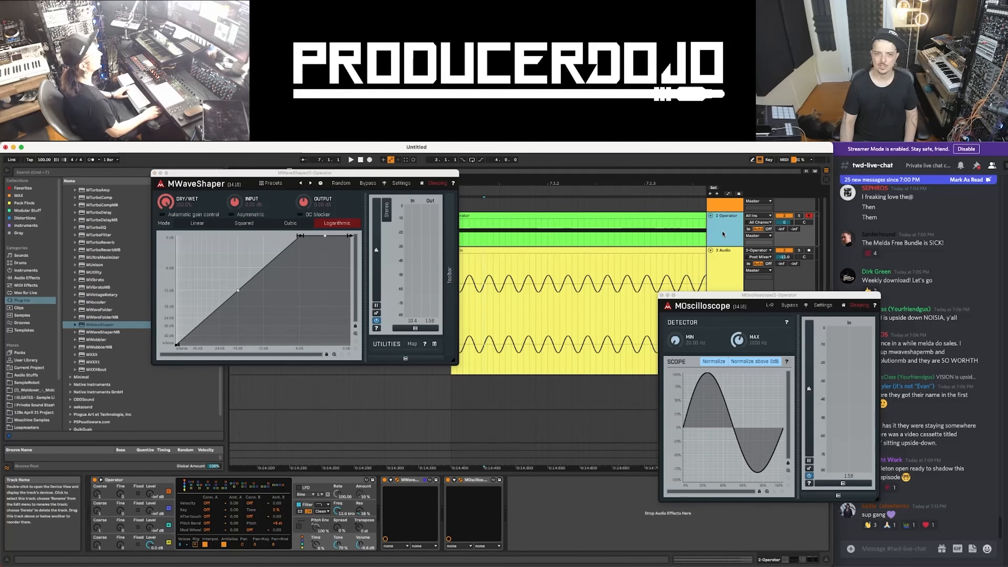
key(a)
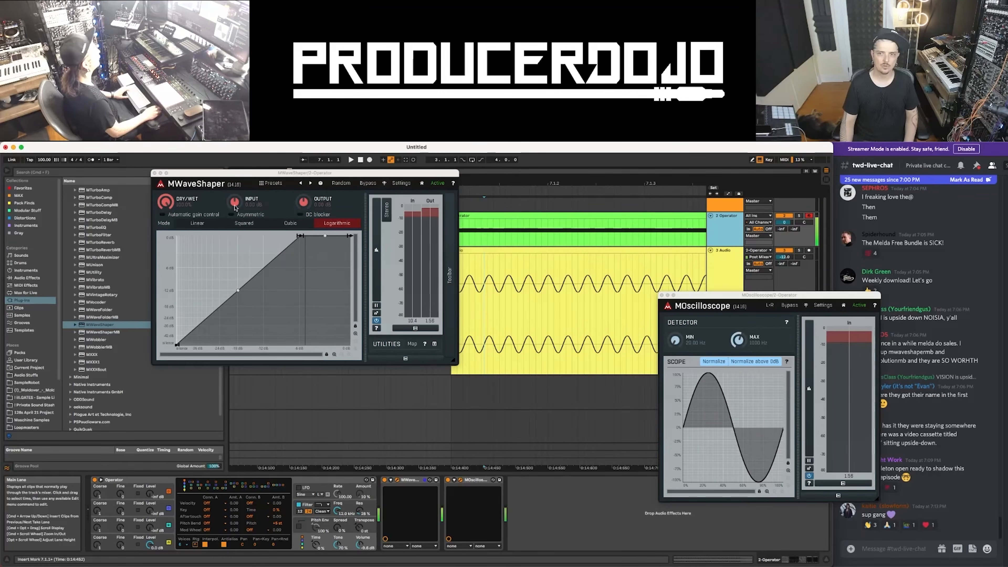
drag(233, 202, 233, 144)
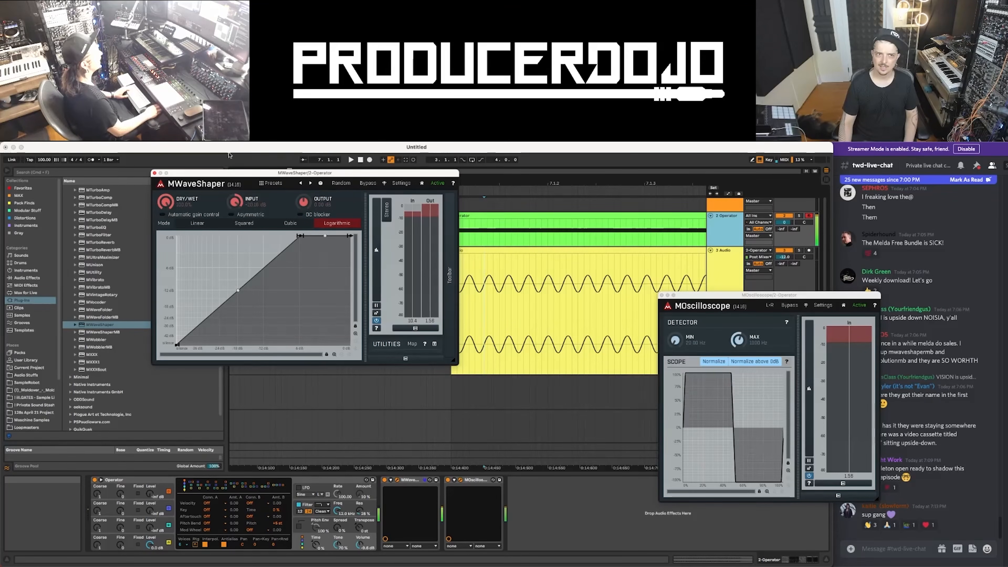
drag(229, 155, 232, 203)
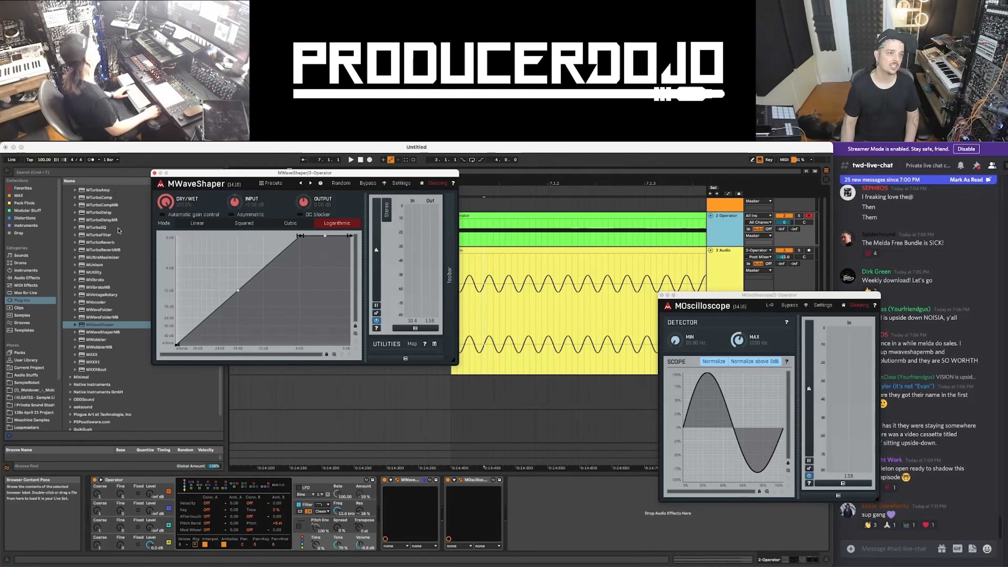
Add the SPAN analyzer to the end of the 2 Operator track's devices and sweep MWaveShaper's dry/wet from 0% to 100%
click(130, 309)
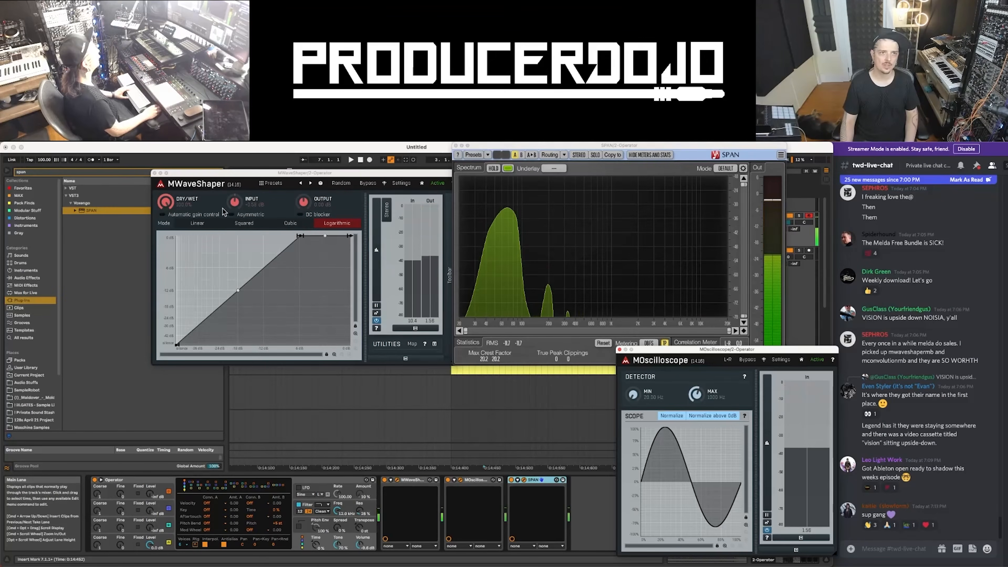
drag(165, 202, 169, 285)
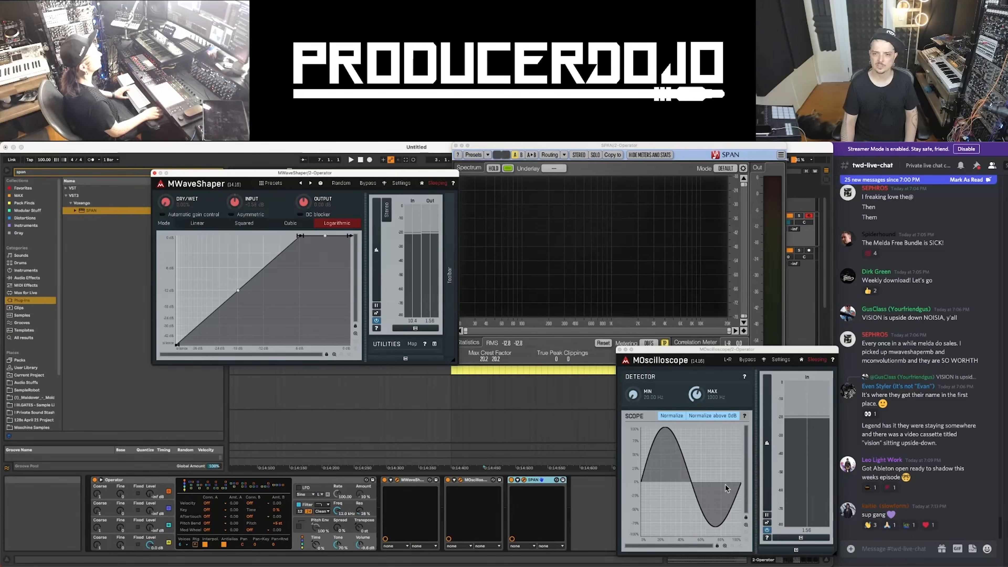
drag(166, 200, 165, 187)
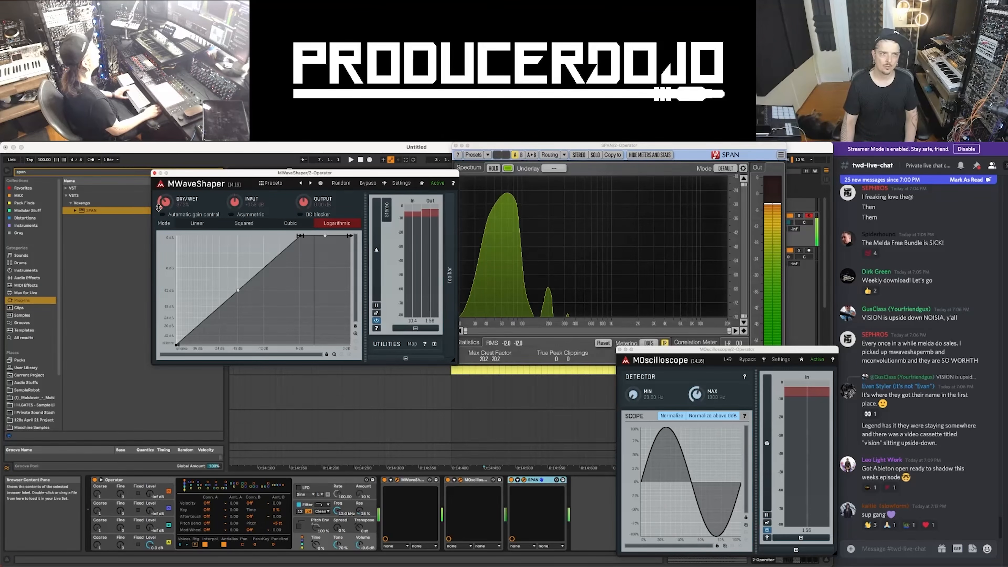
drag(171, 170, 170, 139)
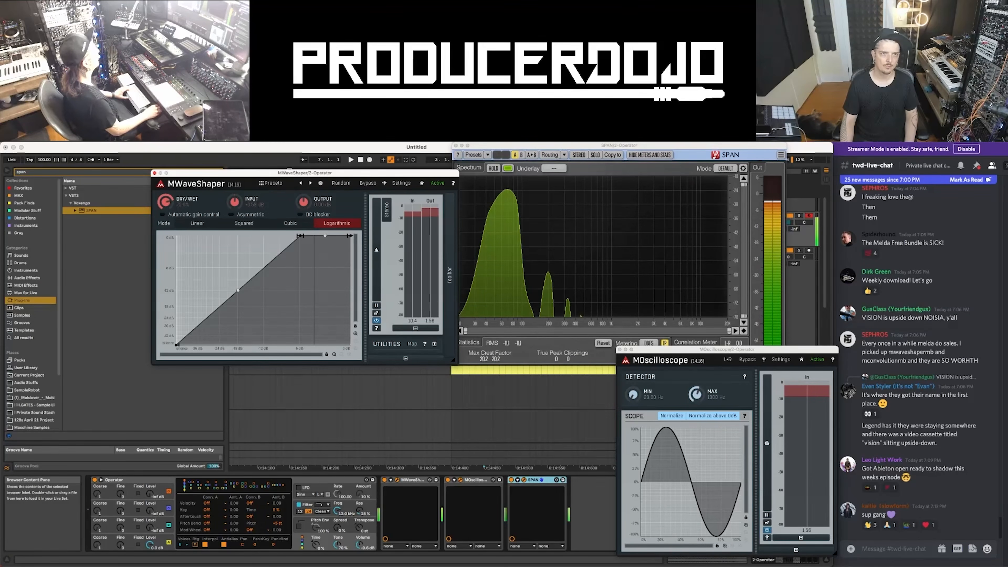
drag(168, 201, 171, 169)
Raise MWaveShaper's input gain and play a note to inspect the clipped signal in SPAN and MOscilloscope
drag(237, 203, 239, 176)
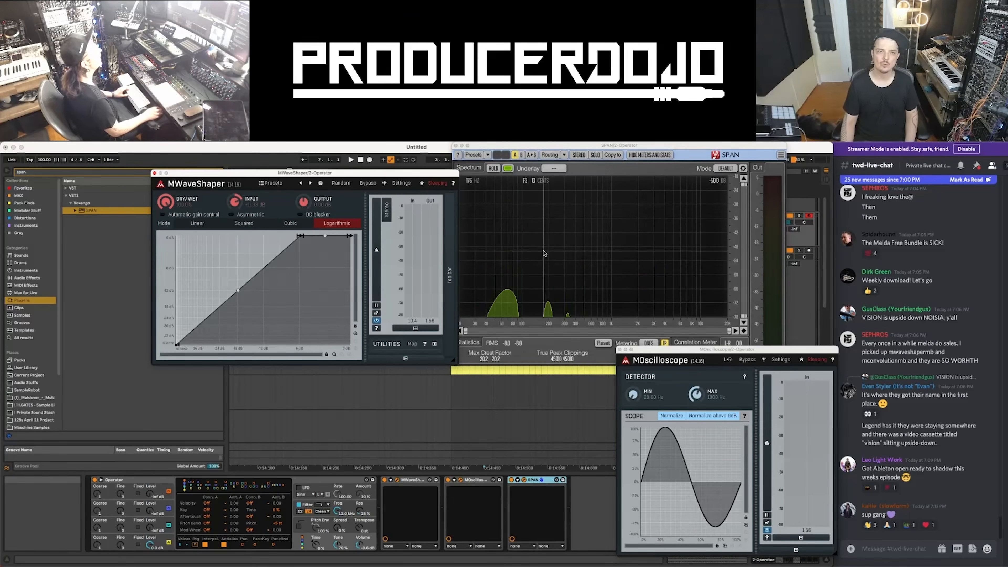
key(a)
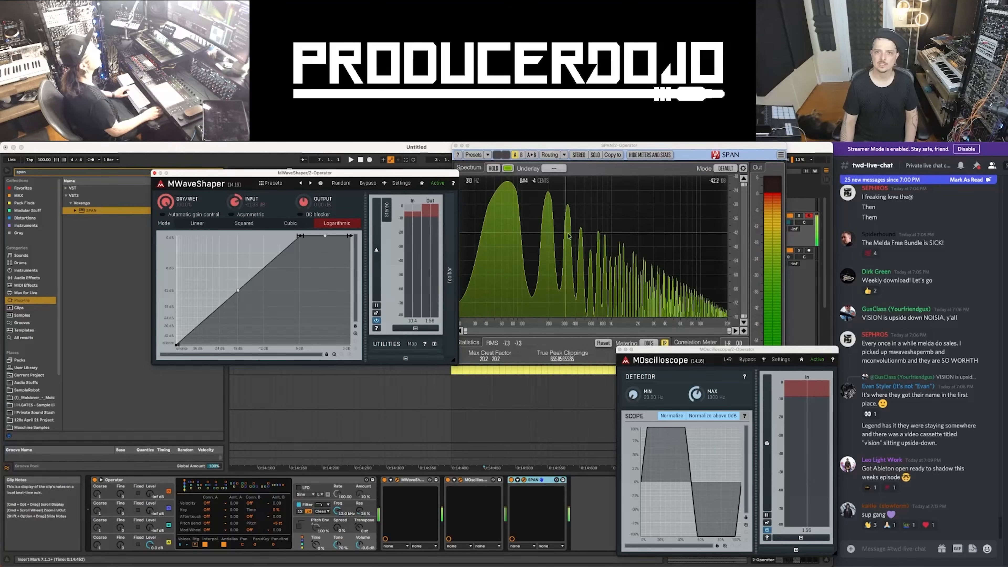